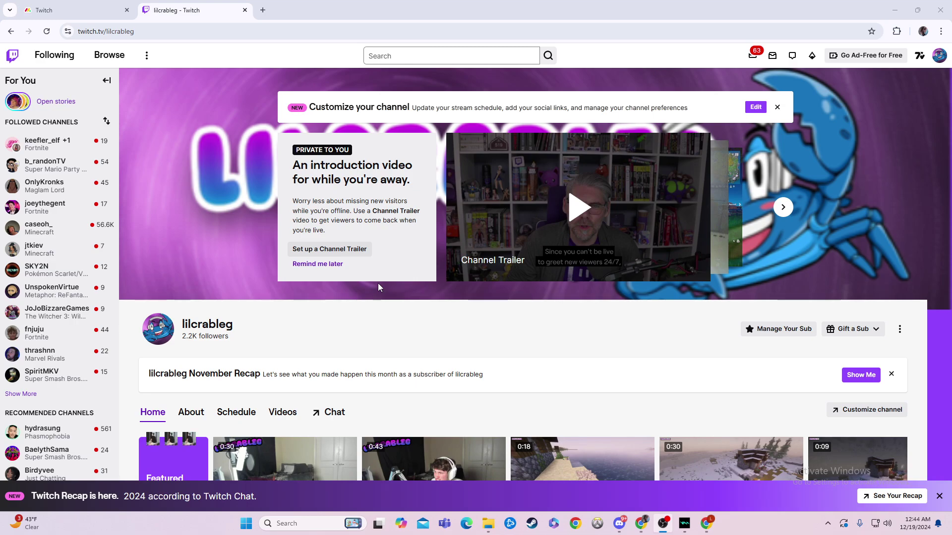
# Go to the channel's About tab to see its bio, social links and info panels.
pyautogui.click(191, 412)
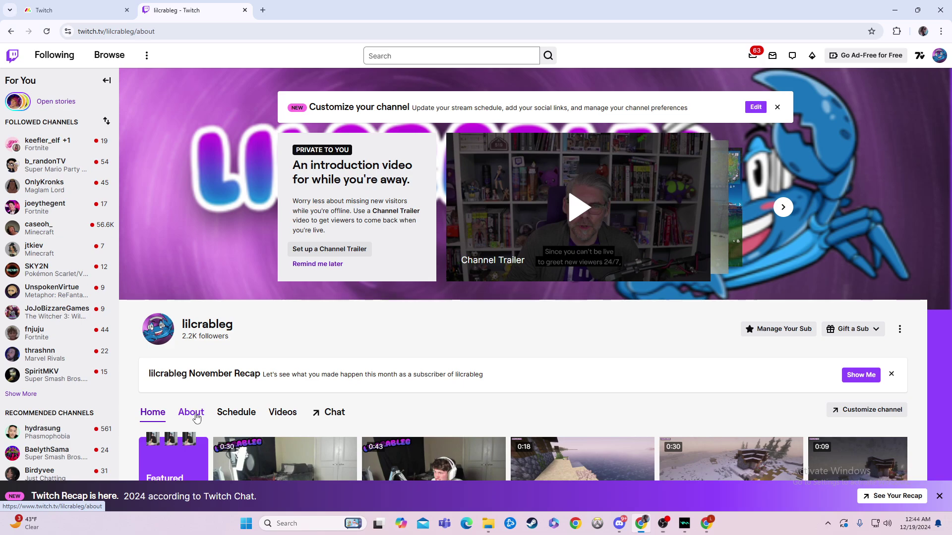
pyautogui.scroll(-2, 237, 322)
pyautogui.scroll(-2, 234, 320)
pyautogui.scroll(-1, 600, 348)
pyautogui.scroll(-3, 379, 304)
pyautogui.scroll(3, 681, 353)
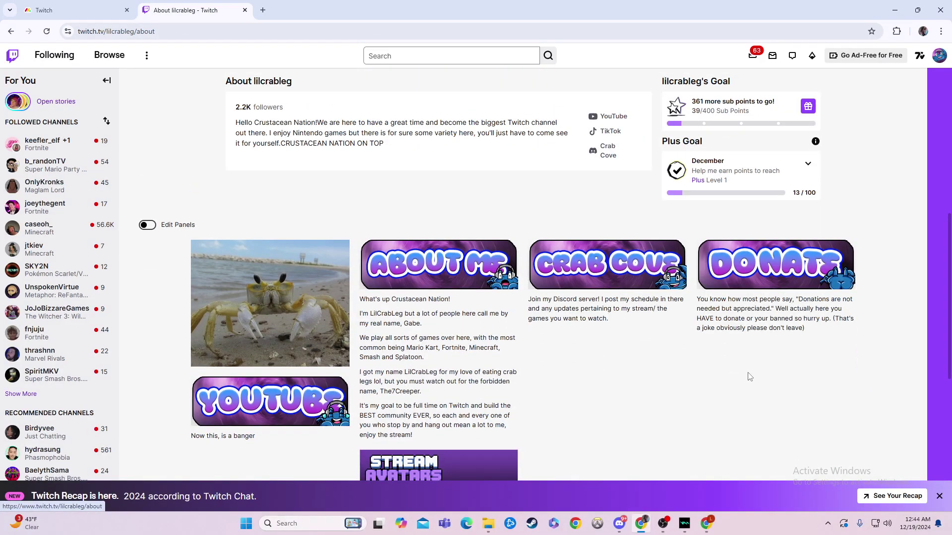
# Turn on the Edit Panels toggle for the About page panels.
pyautogui.click(146, 225)
pyautogui.scroll(-2, 521, 246)
pyautogui.scroll(-2, 564, 251)
pyautogui.scroll(2, 563, 250)
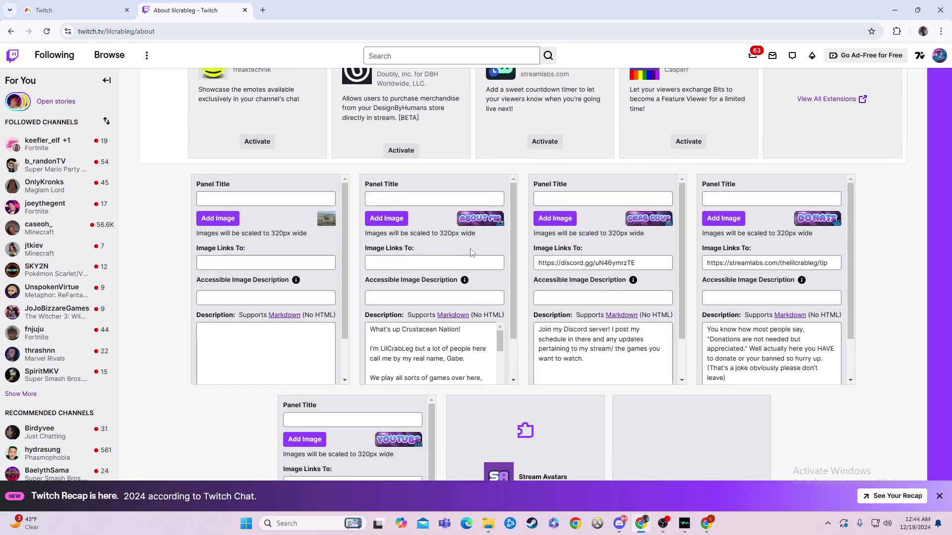
pyautogui.scroll(-1, 453, 348)
pyautogui.scroll(1, 453, 348)
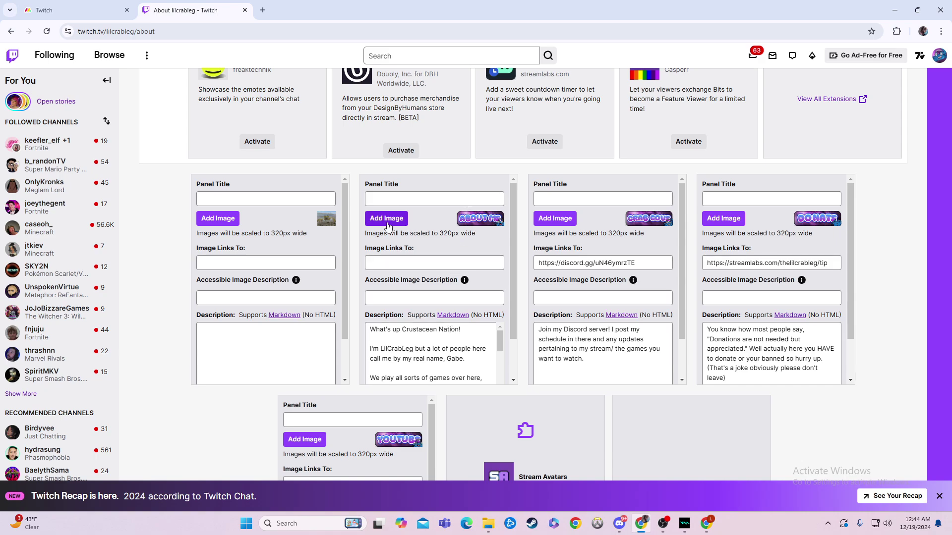
pyautogui.scroll(-1, 848, 288)
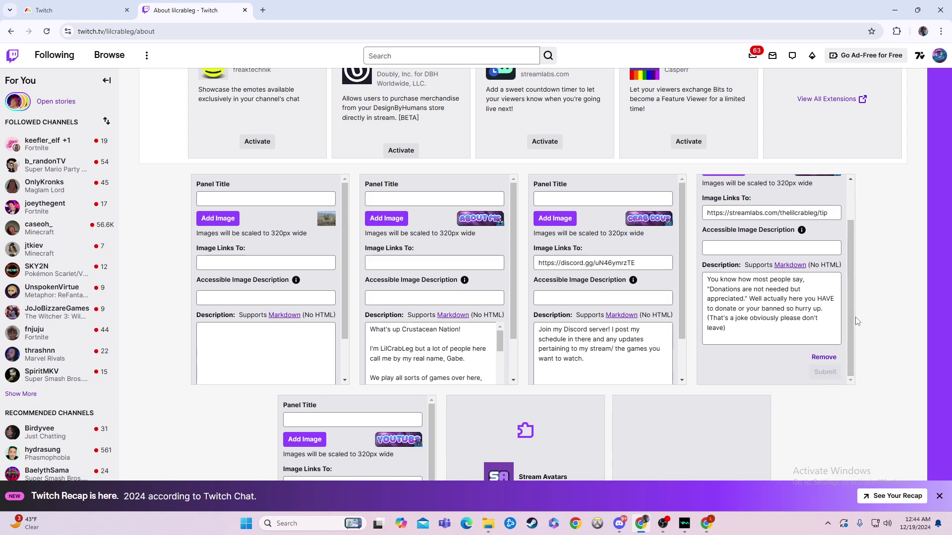
pyautogui.scroll(-2, 855, 285)
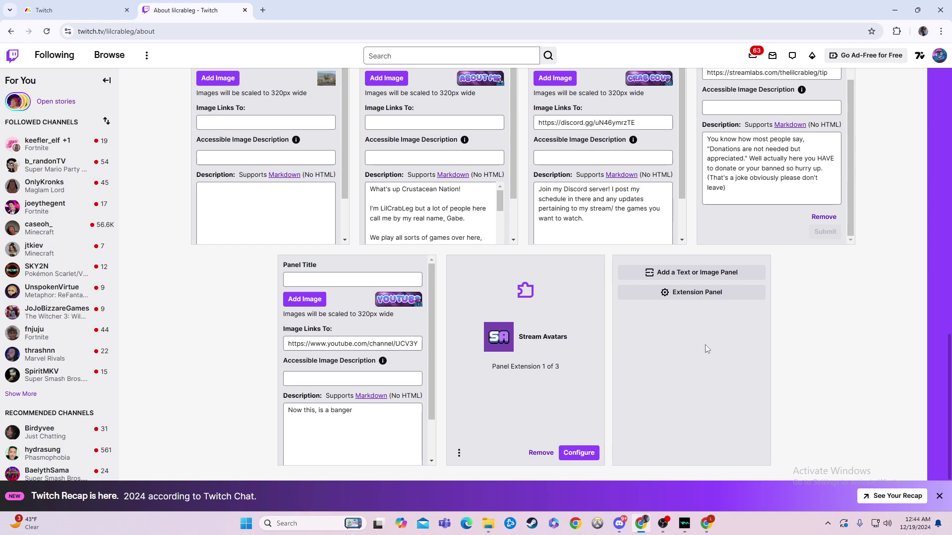
# Add a new text/image panel and title it 'Test Panel'.
pyautogui.click(696, 275)
pyautogui.click(644, 279)
pyautogui.click(644, 280)
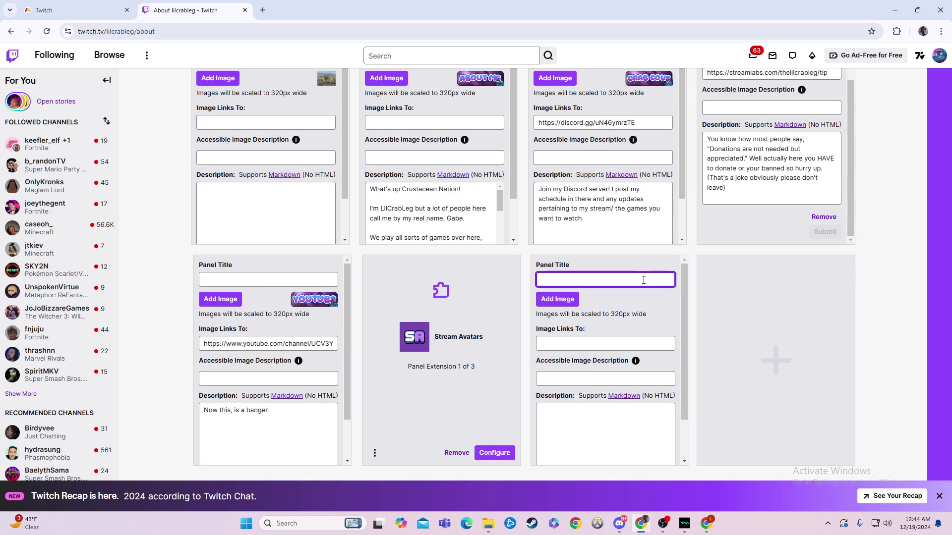
pyautogui.write('Test Panel')
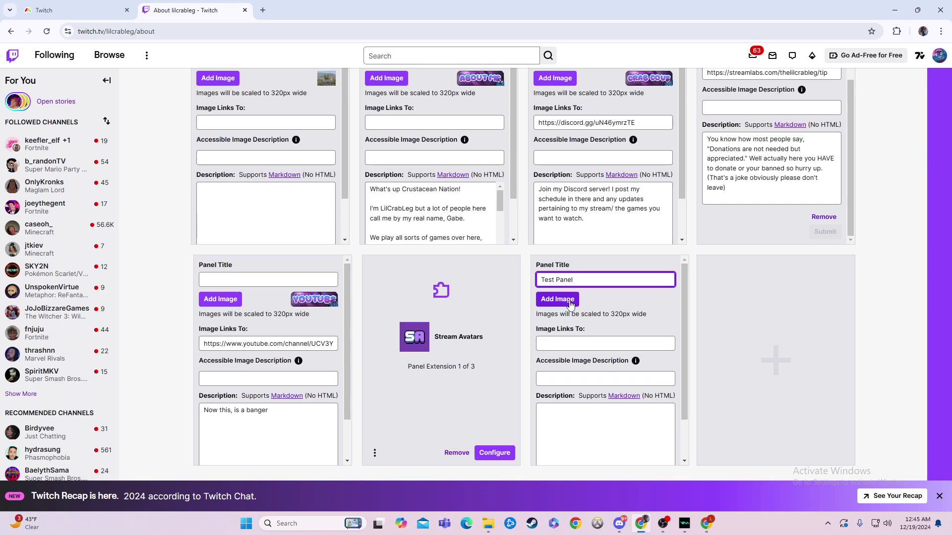
pyautogui.scroll(5, 602, 314)
pyautogui.scroll(-2, 342, 318)
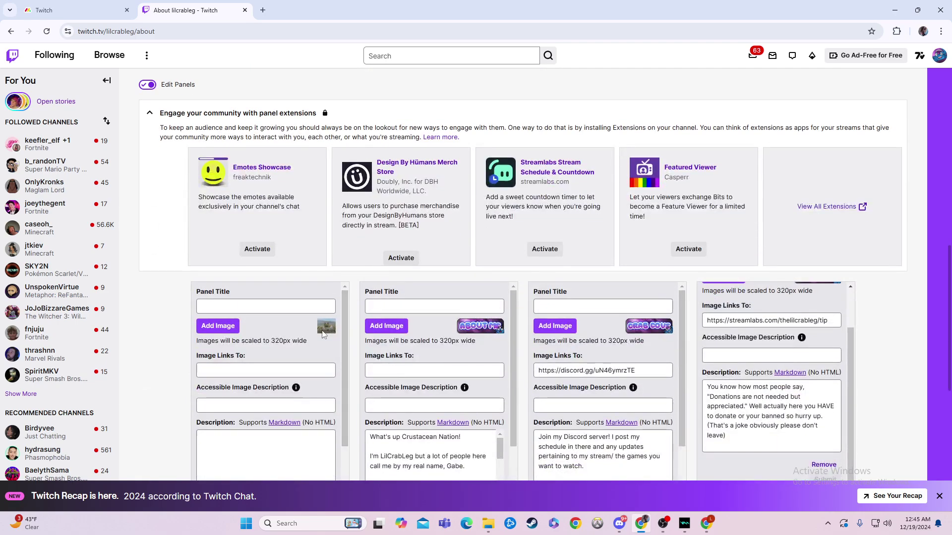
pyautogui.scroll(-5, 349, 297)
pyautogui.scroll(-2, 601, 297)
# Enter 'Hello this is a test' as the Test Panel description.
pyautogui.click(603, 294)
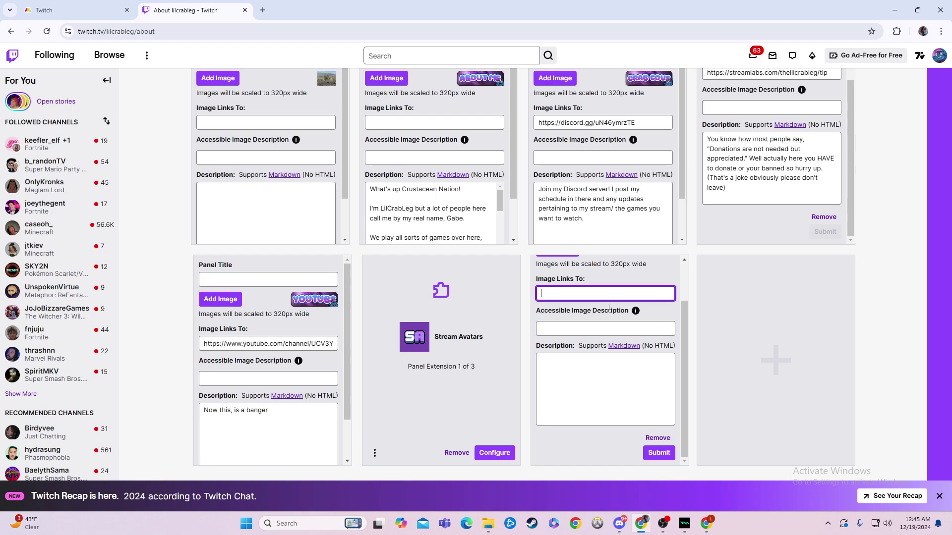
pyautogui.click(609, 378)
pyautogui.write('Hell')
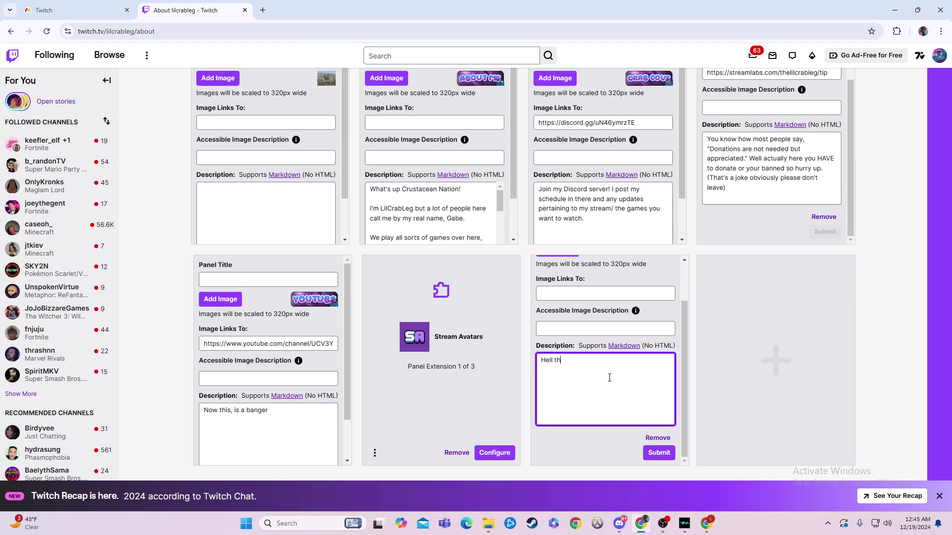
pyautogui.write('t')
pyautogui.write('his is a test')
pyautogui.click(273, 410)
pyautogui.click(302, 425)
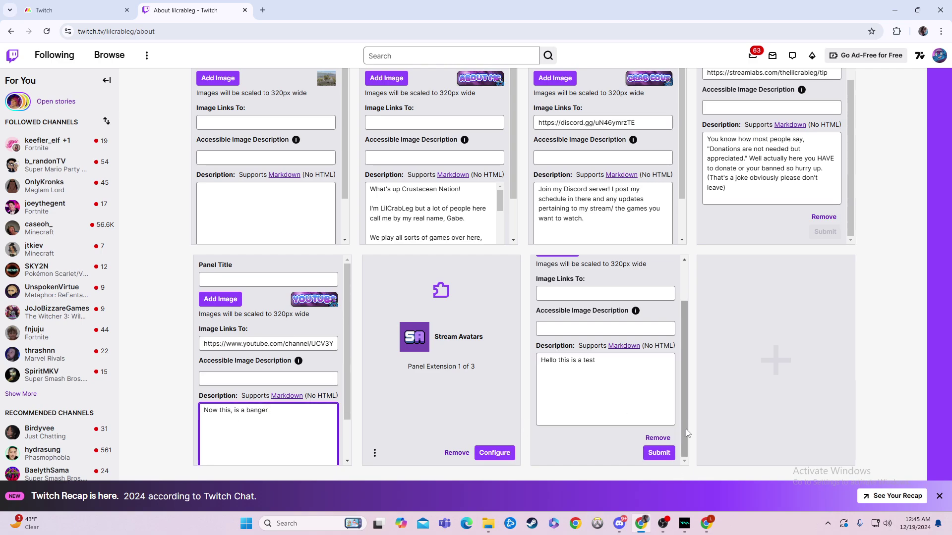
# Submit Test Panel and turn Edit Panels off to preview the published panels.
pyautogui.click(655, 454)
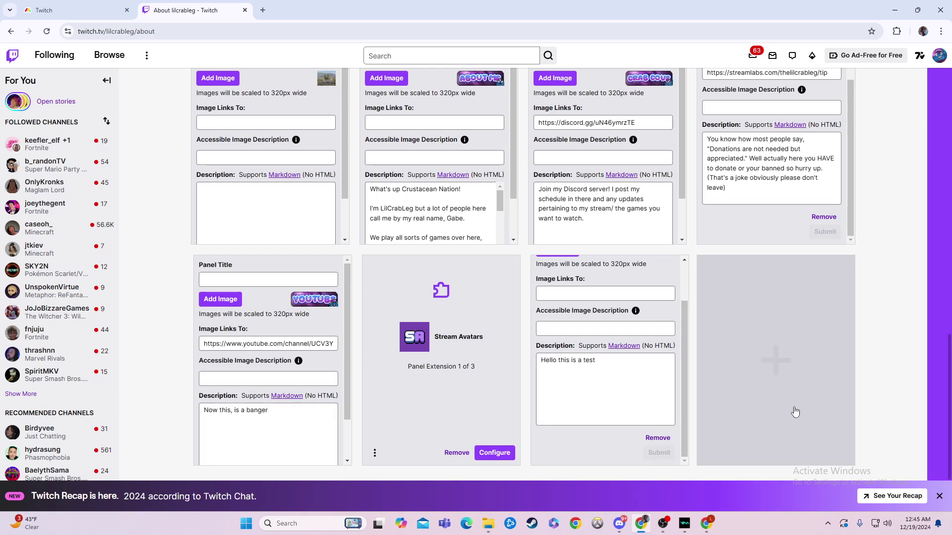
pyautogui.scroll(2, 797, 411)
pyautogui.scroll(3, 797, 411)
pyautogui.click(149, 80)
pyautogui.scroll(-2, 493, 355)
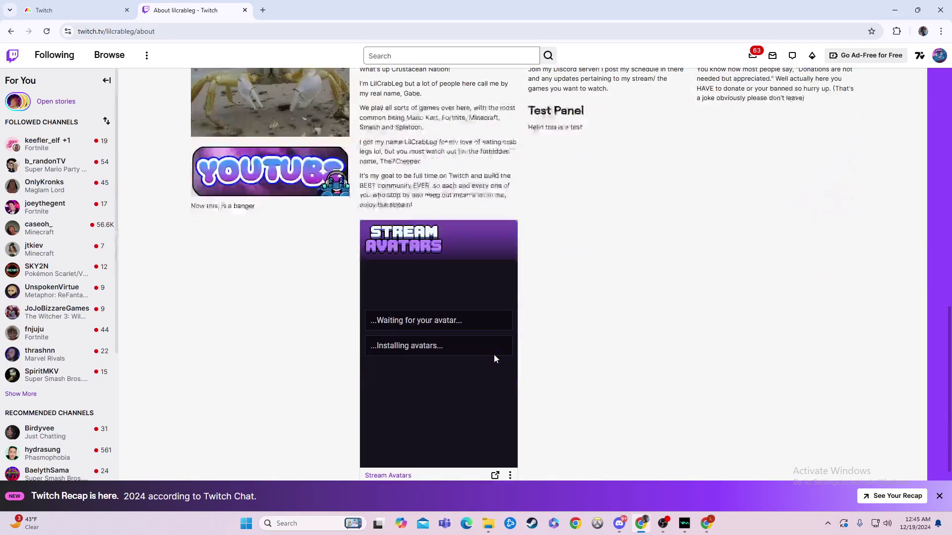
pyautogui.scroll(3, 500, 364)
pyautogui.moveTo(535, 291); pyautogui.dragTo(559, 324)
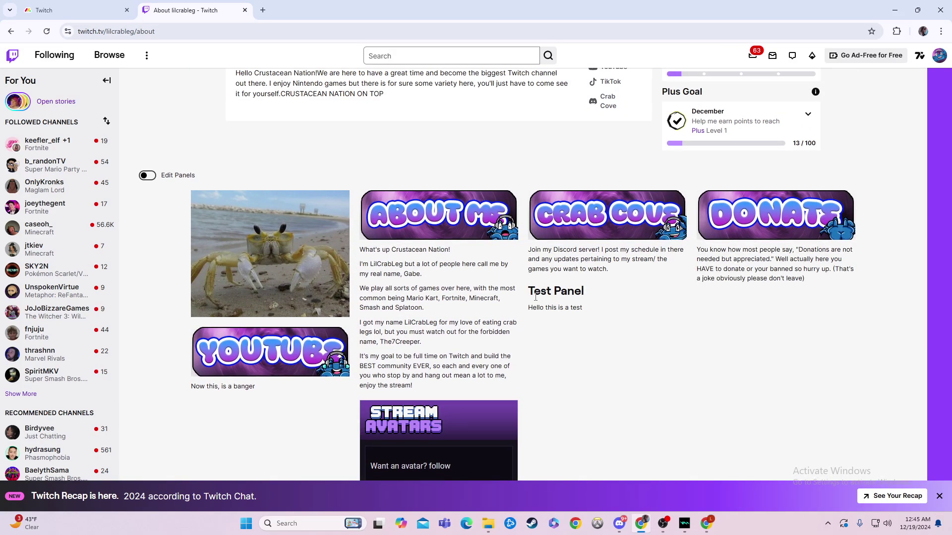
pyautogui.click(572, 324)
# Turn panel editing back on and remove Test Panel, confirming the deletion.
pyautogui.click(147, 175)
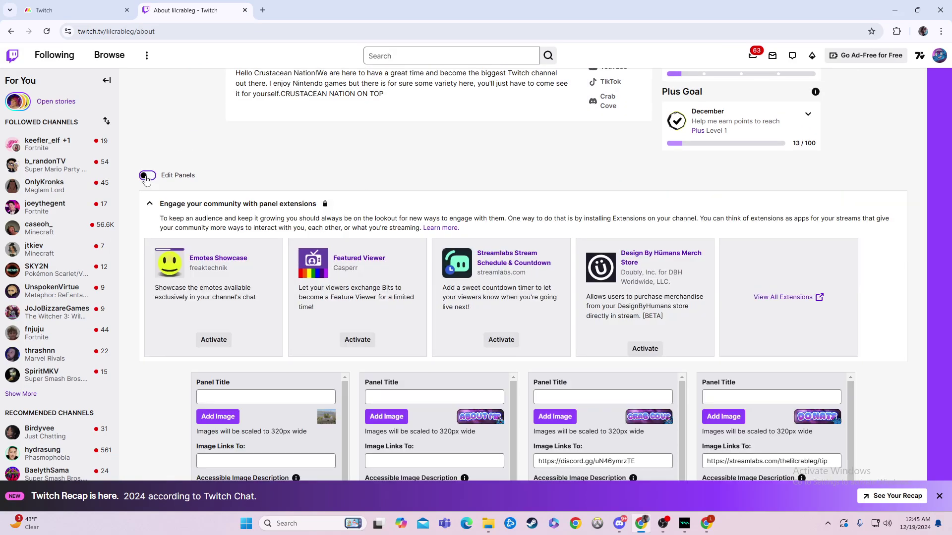
pyautogui.scroll(-4, 739, 297)
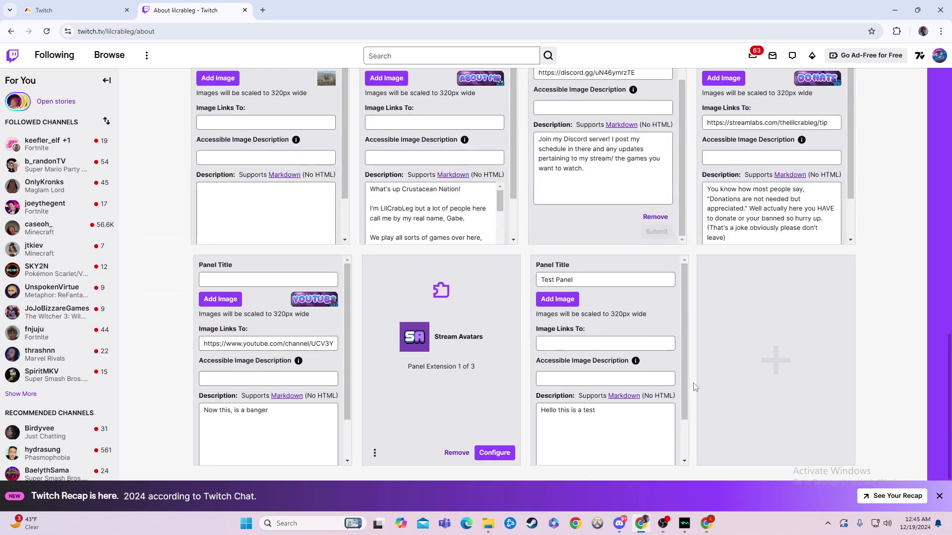
pyautogui.scroll(-2, 655, 416)
pyautogui.click(658, 441)
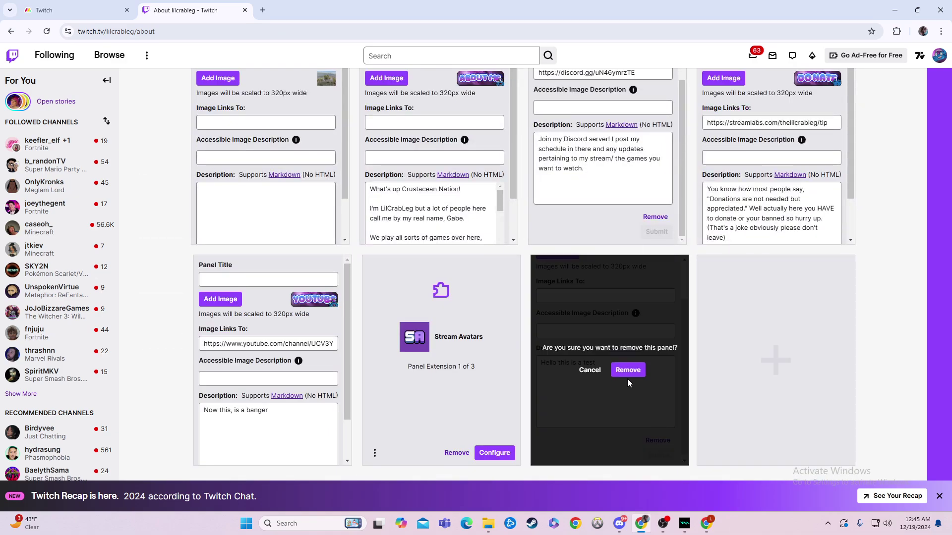
pyautogui.click(624, 373)
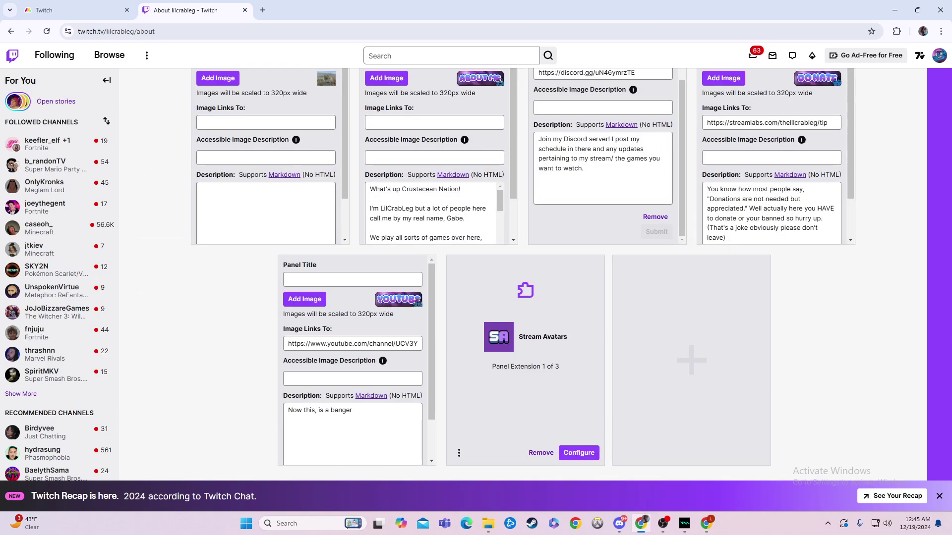